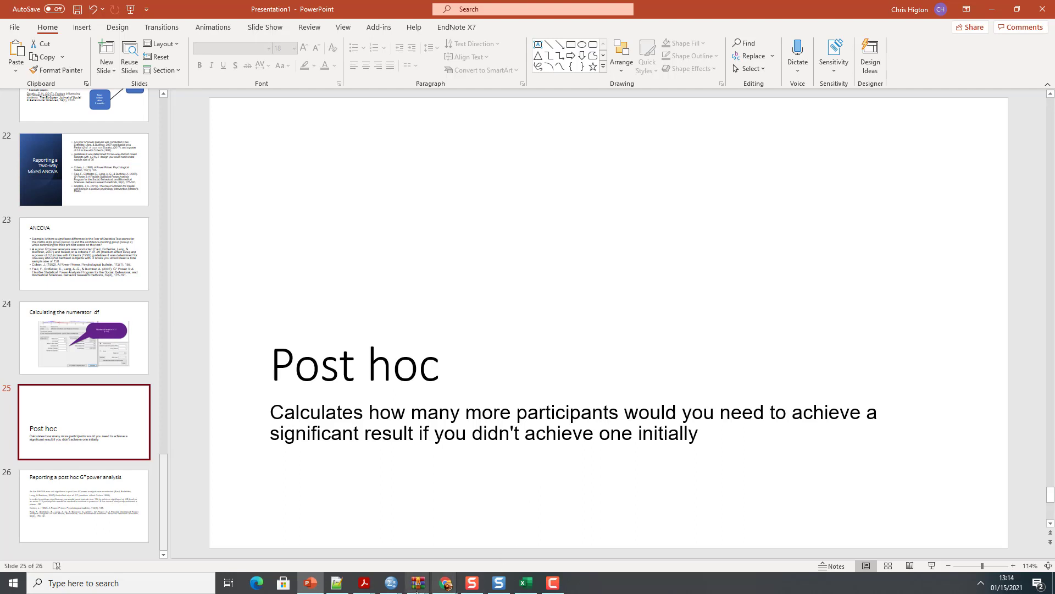
Switch to the SPSS data and run a univariate general linear model of total social desirability by sex and age 3 groups.
mouse_move(391, 585)
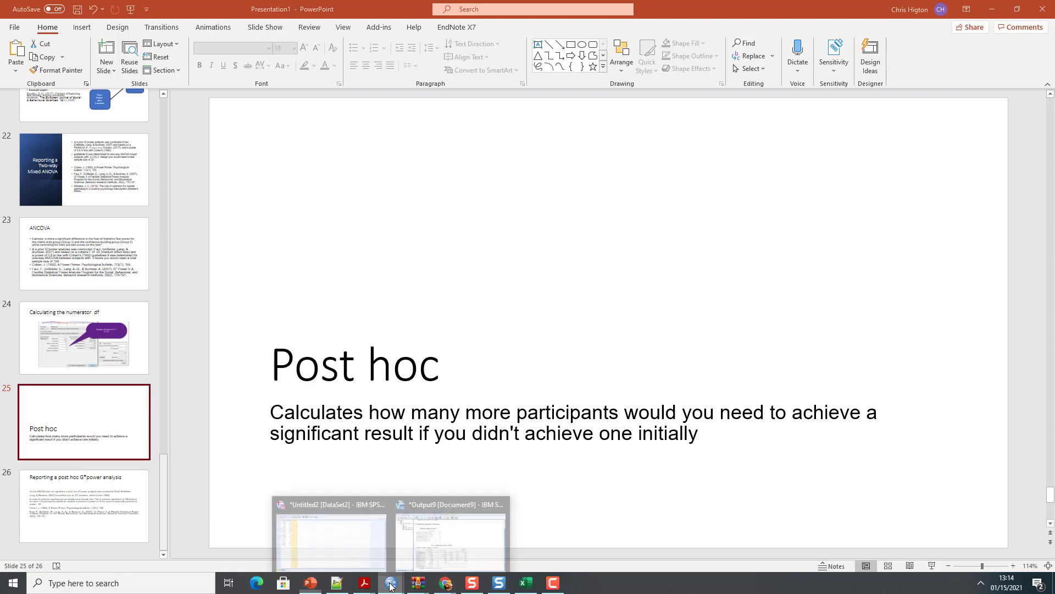
left_click(354, 540)
left_click(380, 265)
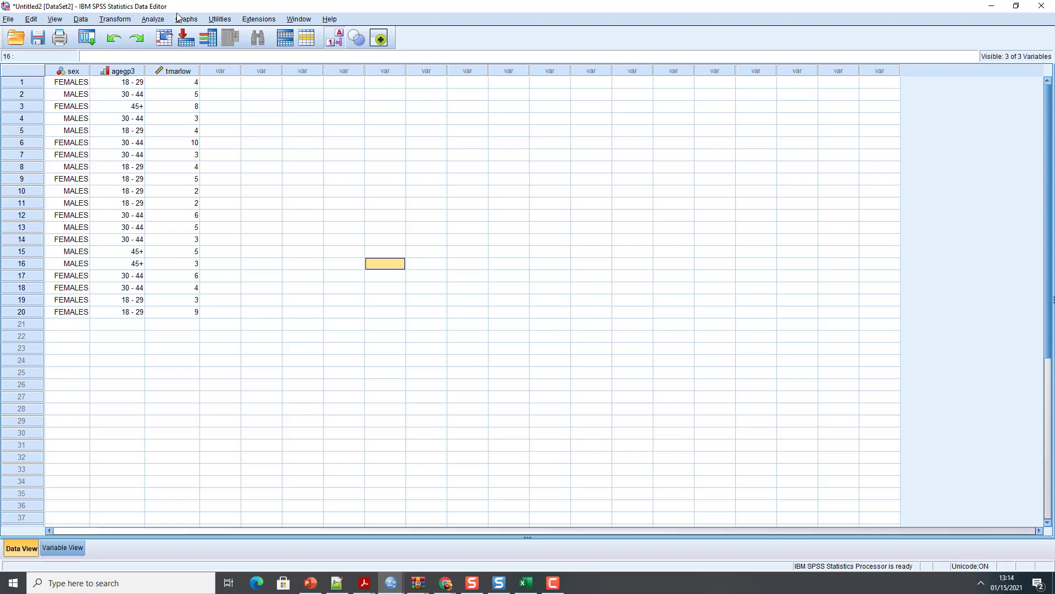
left_click(161, 23)
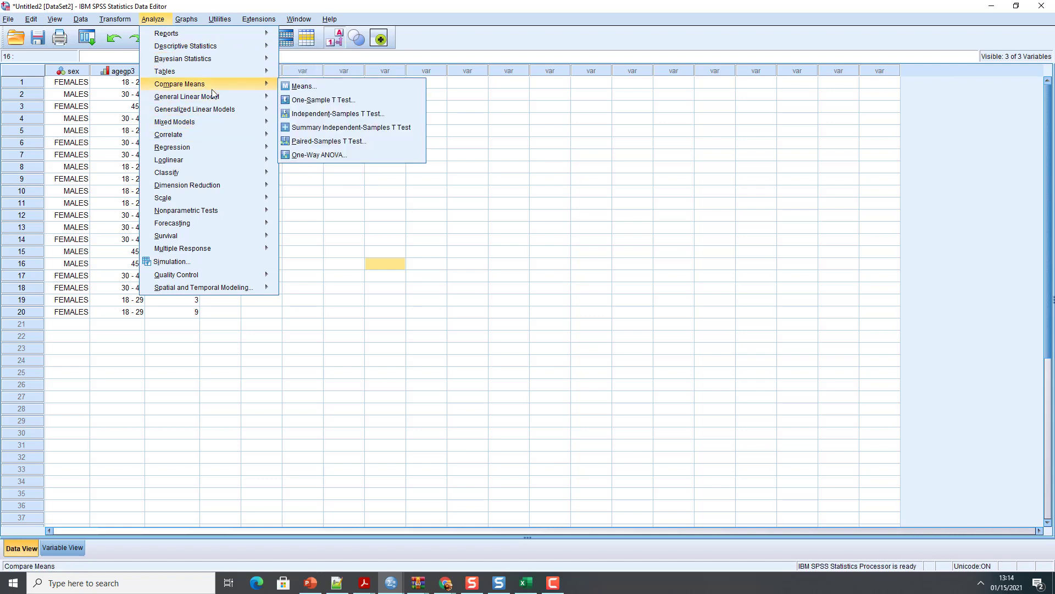
mouse_move(215, 97)
left_click(312, 99)
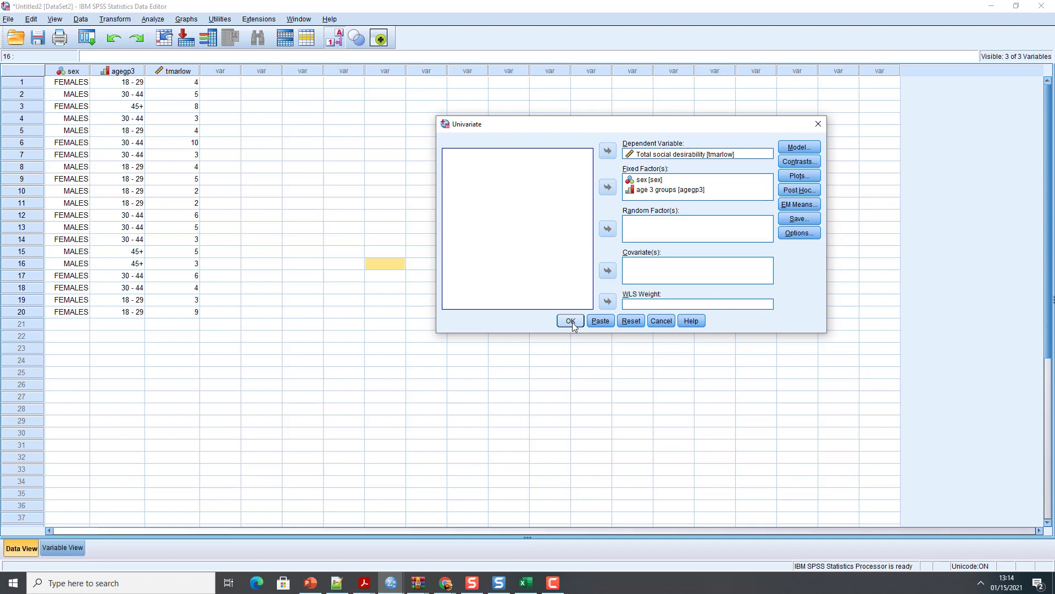
left_click(571, 321)
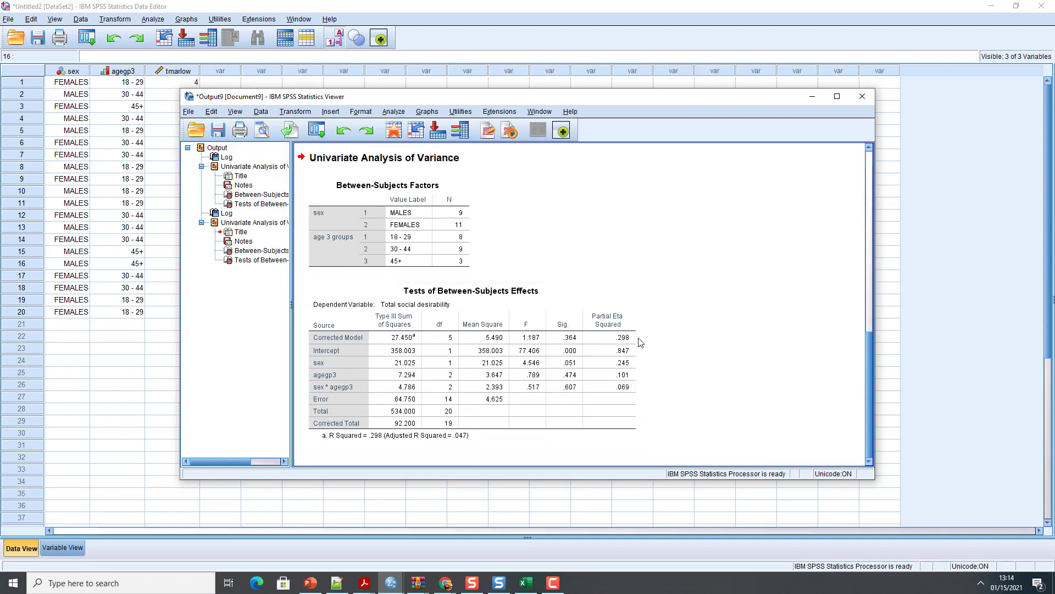
left_click(638, 340)
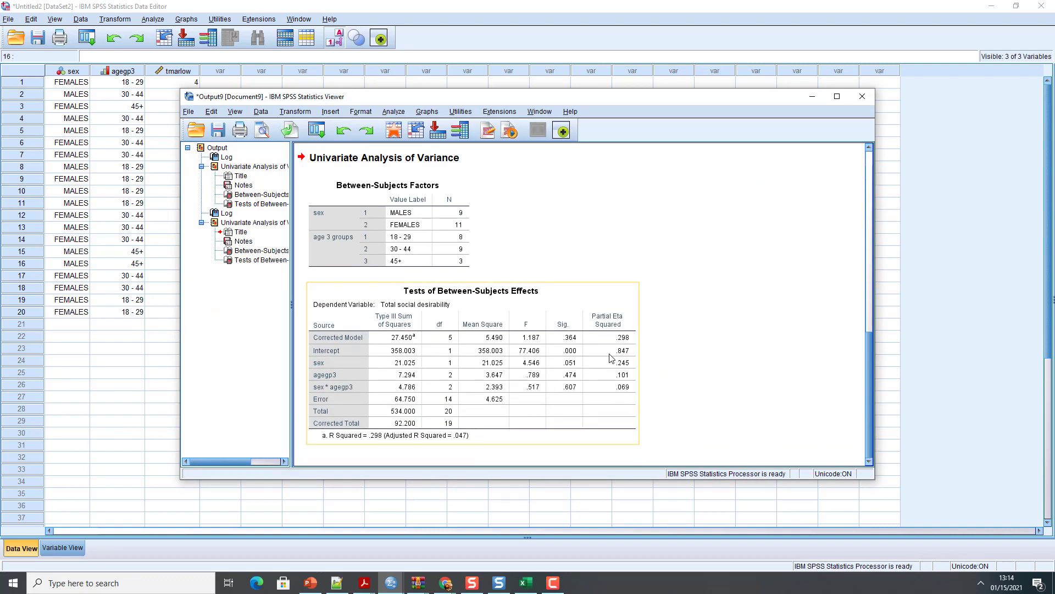
Check the Univariate analysis options for the estimates of effect size setting and leave without rerunning the analysis.
left_click(398, 113)
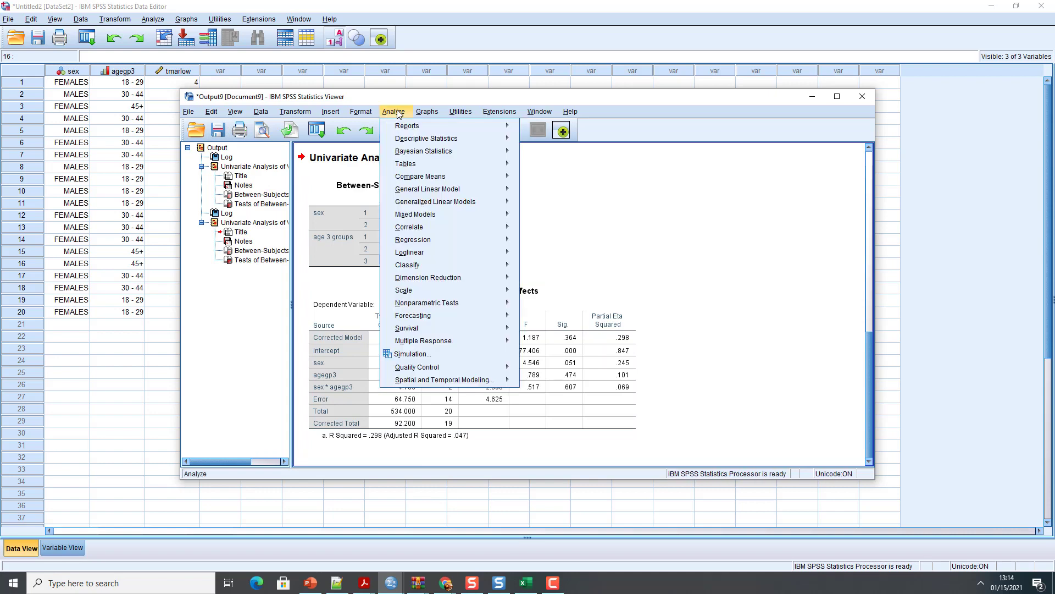
mouse_move(484, 189)
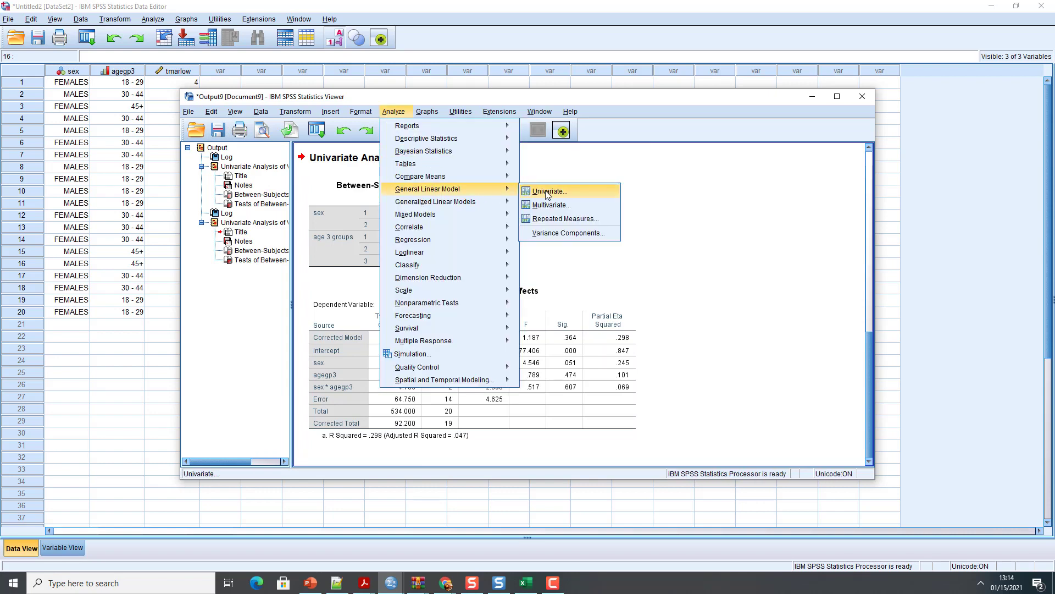
left_click(569, 190)
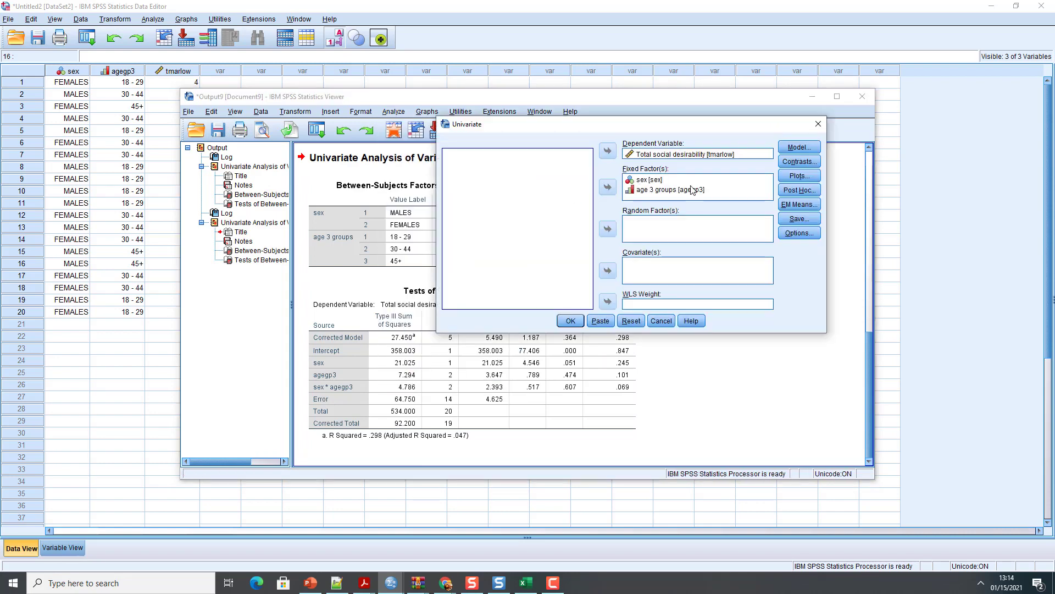
left_click(799, 233)
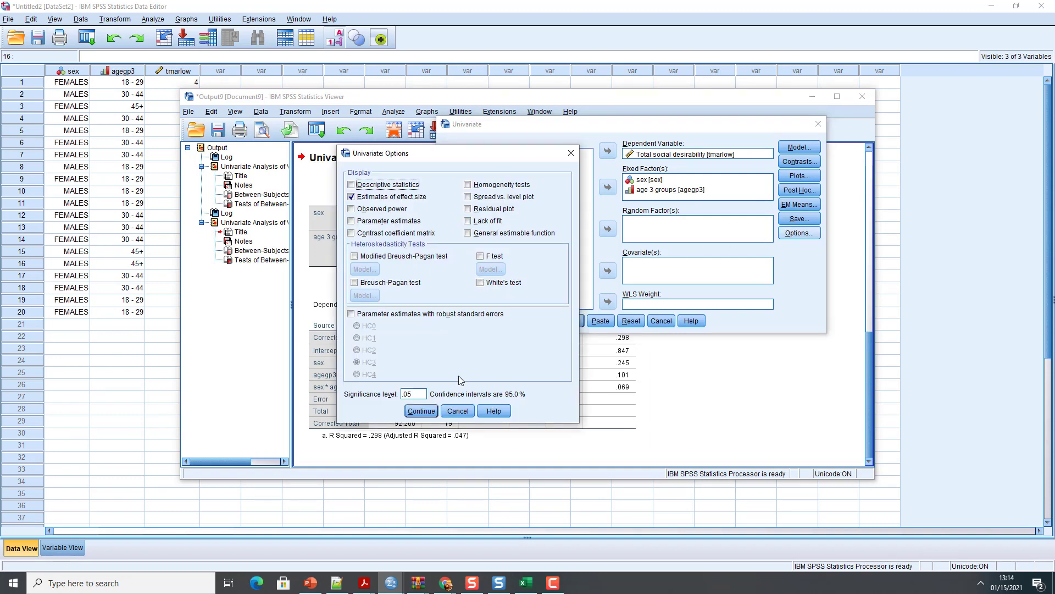
left_click(458, 412)
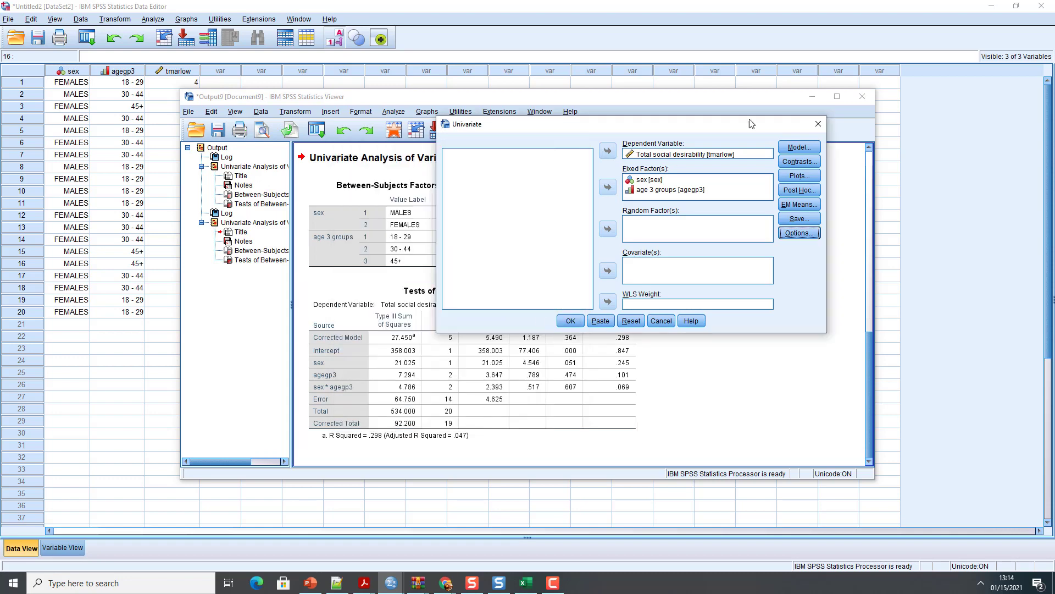
left_click(819, 124)
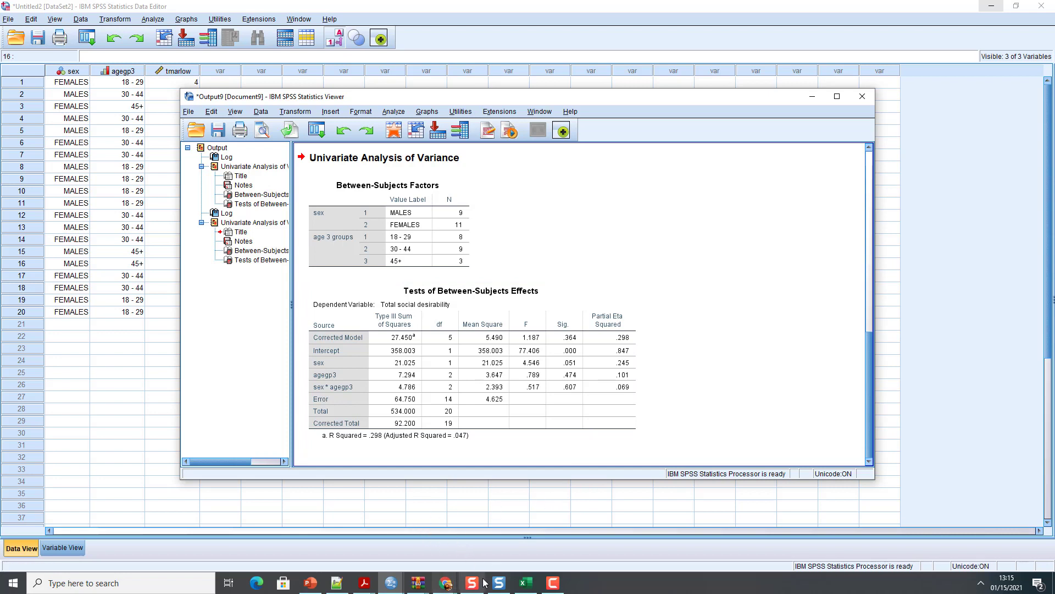
Search for G*Power on the computer and launch it.
left_click(13, 583)
left_click(66, 584)
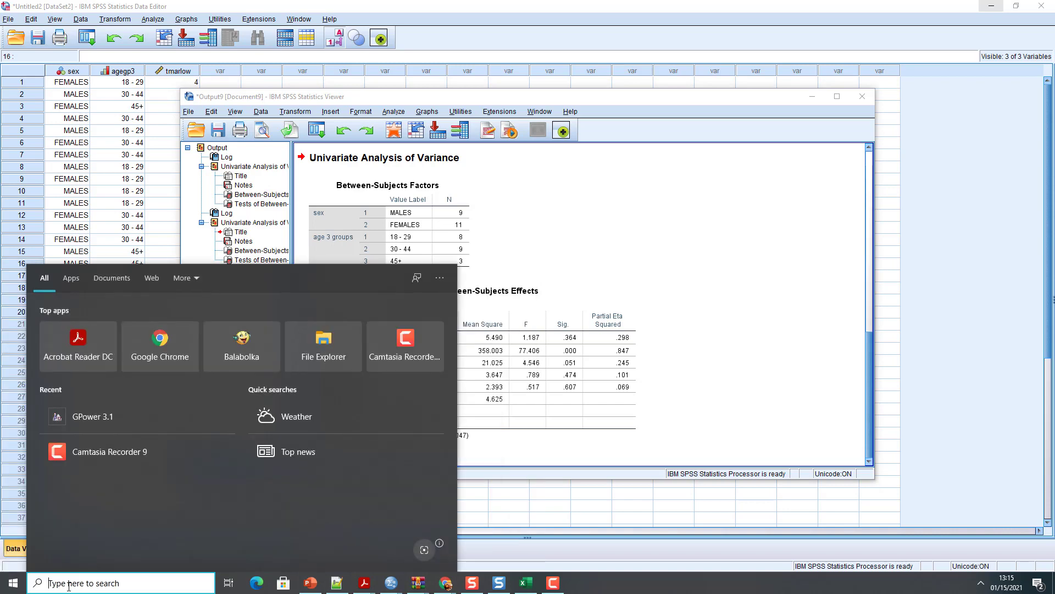
type("gpo")
key("Return")
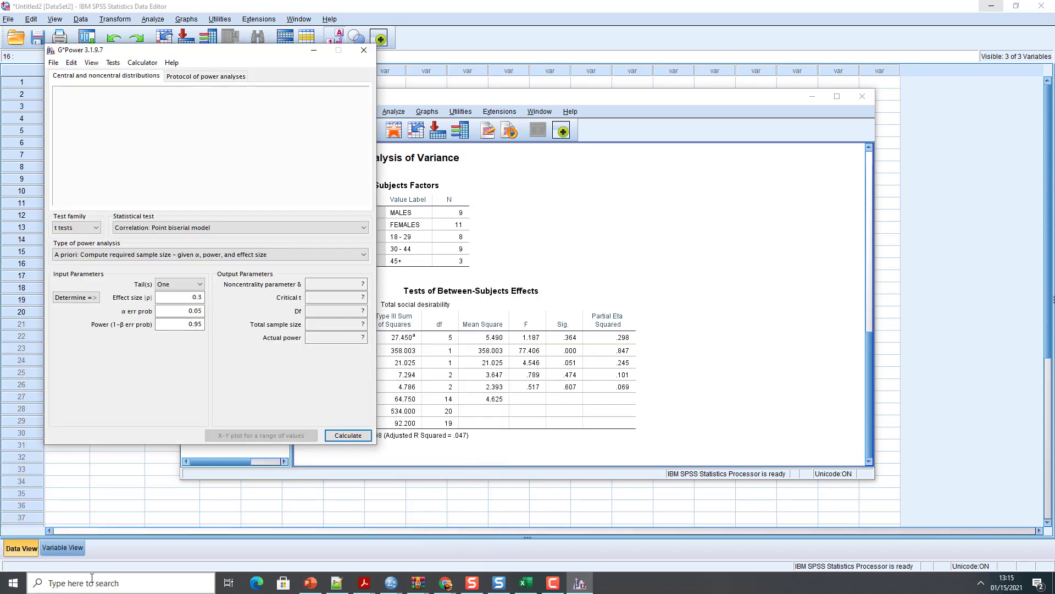
Select the F tests family with ANOVA: Fixed effects, special, main effects and interactions, and set the power to .8.
left_click(84, 228)
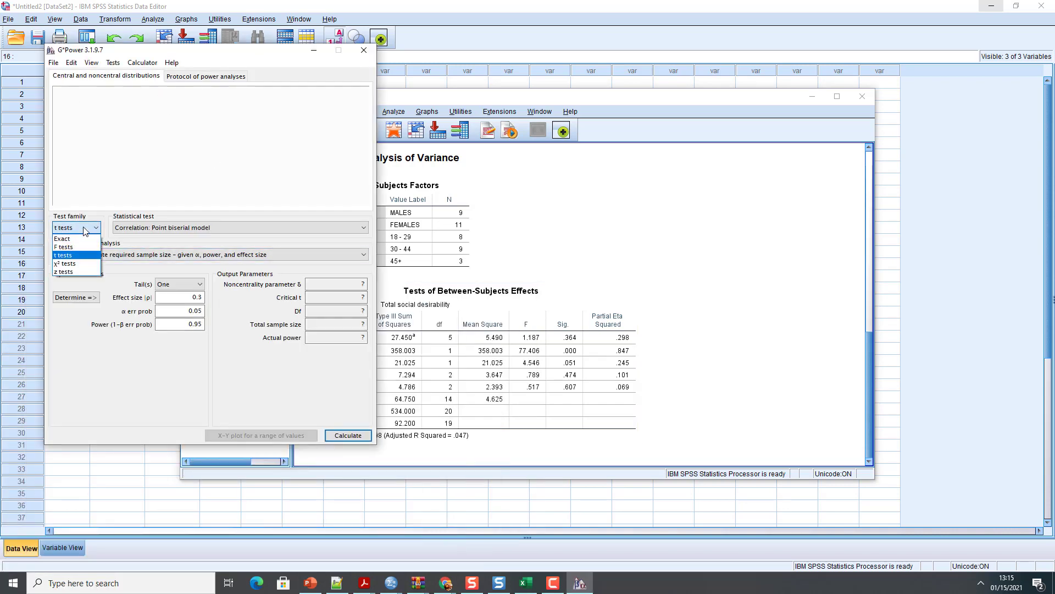
left_click(72, 244)
left_click(150, 227)
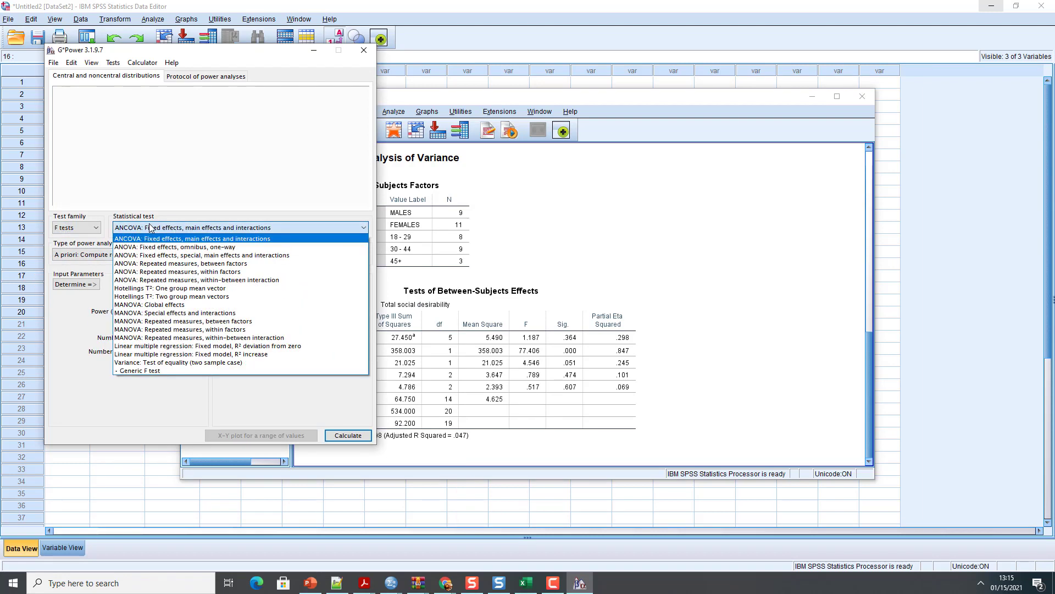
left_click(280, 258)
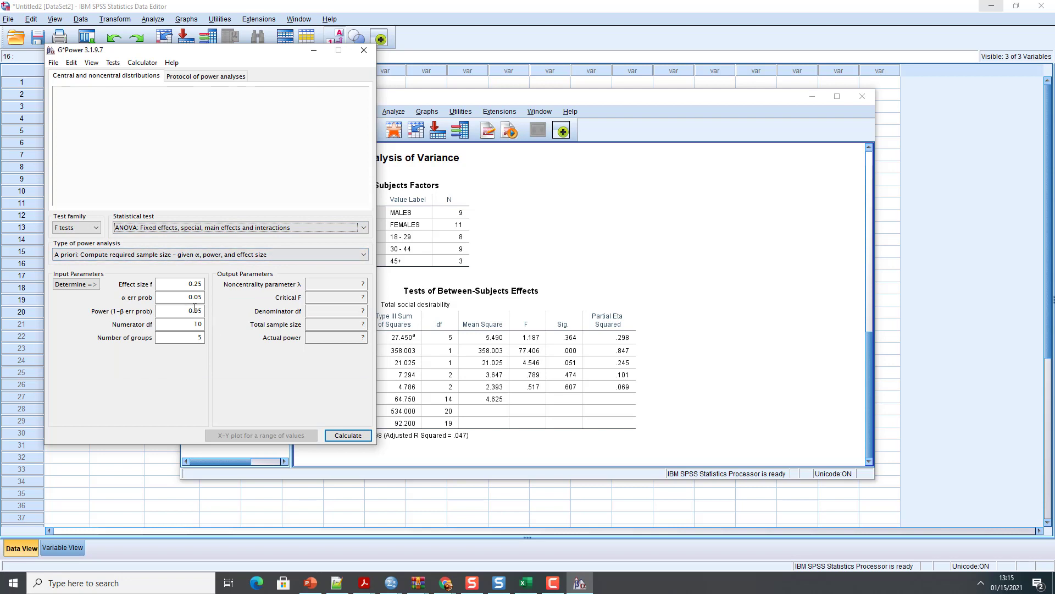
double_click(195, 311)
type(".8")
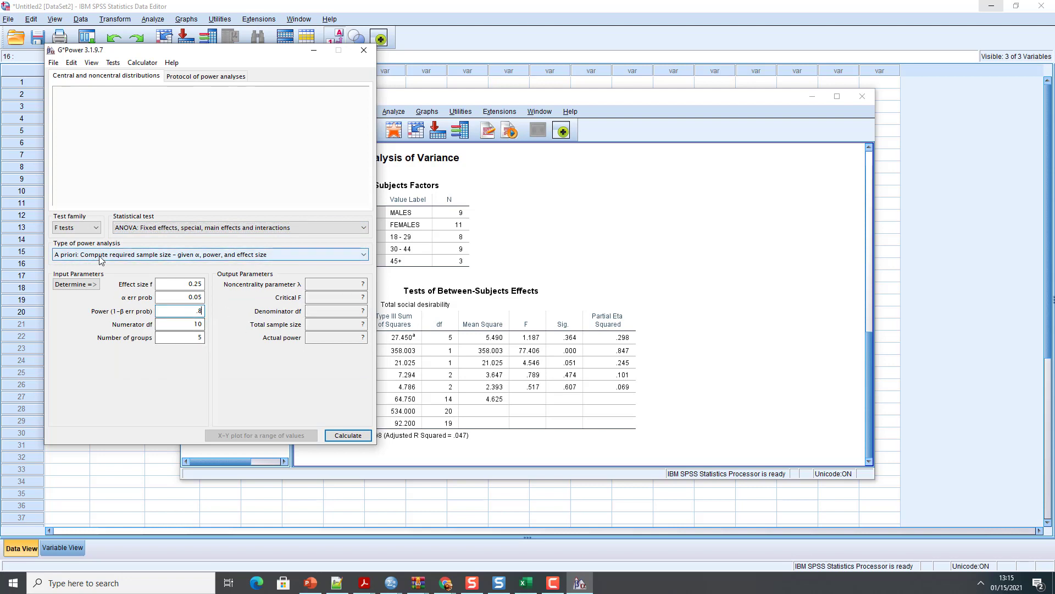
Change the power analysis type to Post hoc: Compute achieved power and set the total sample size to 20.
left_click(118, 255)
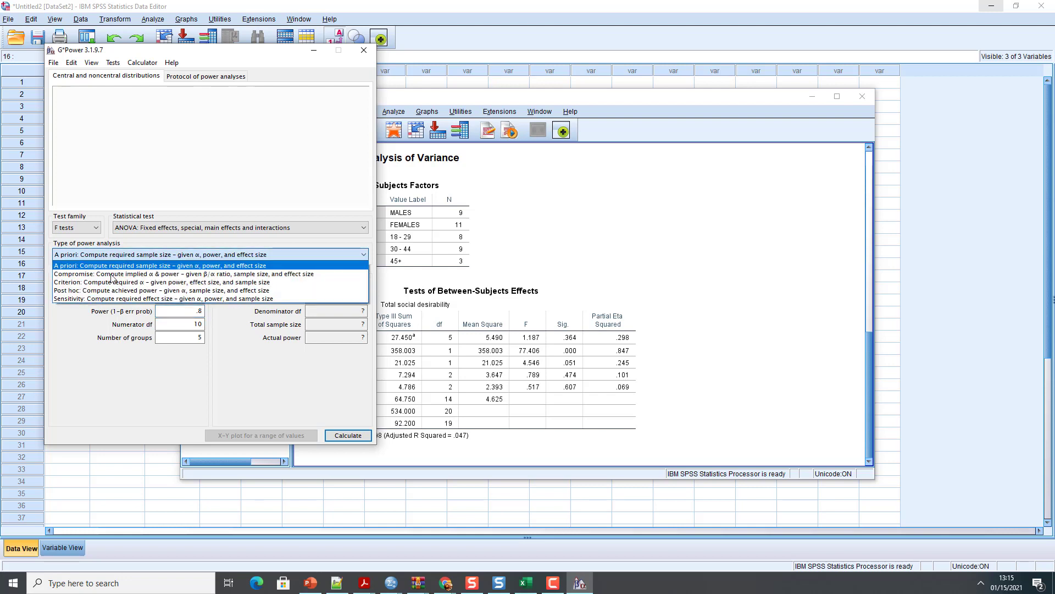
left_click(103, 292)
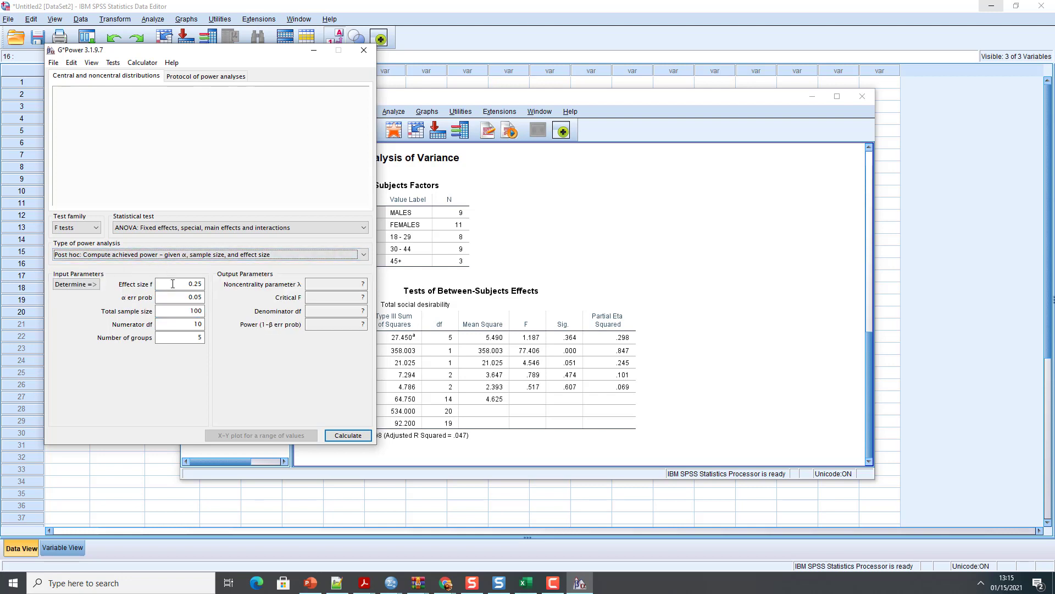
double_click(195, 311)
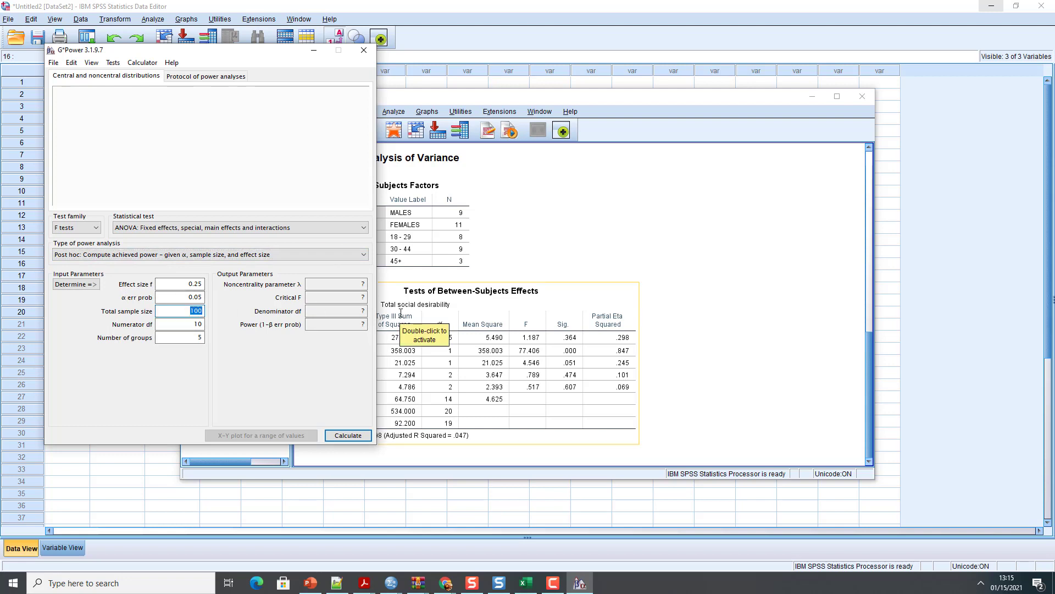
type("20")
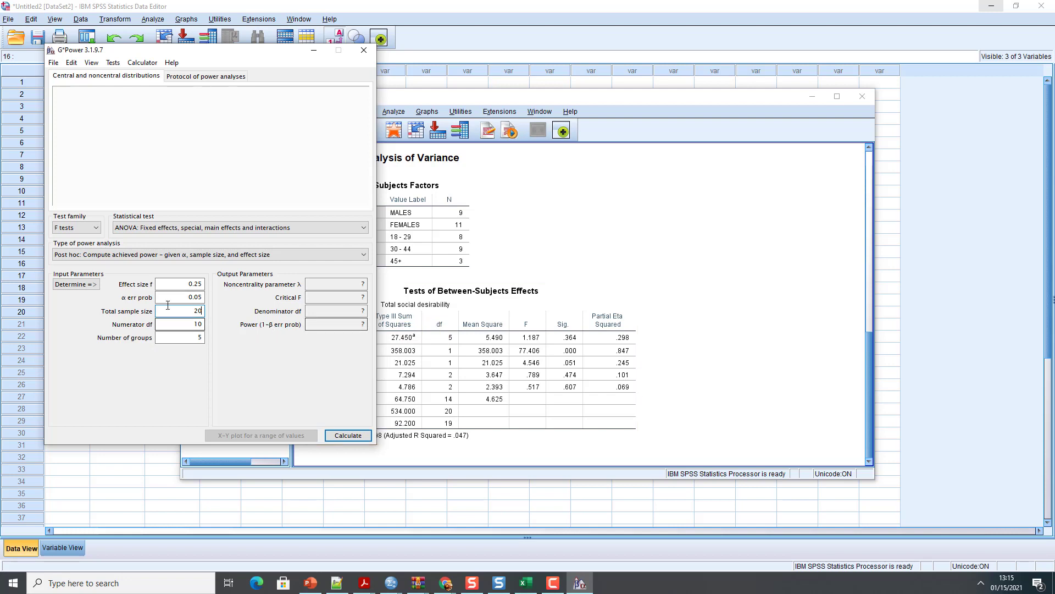
Determine the effect size f directly from a partial η² of .069 and transfer it to the main window.
mouse_move(187, 286)
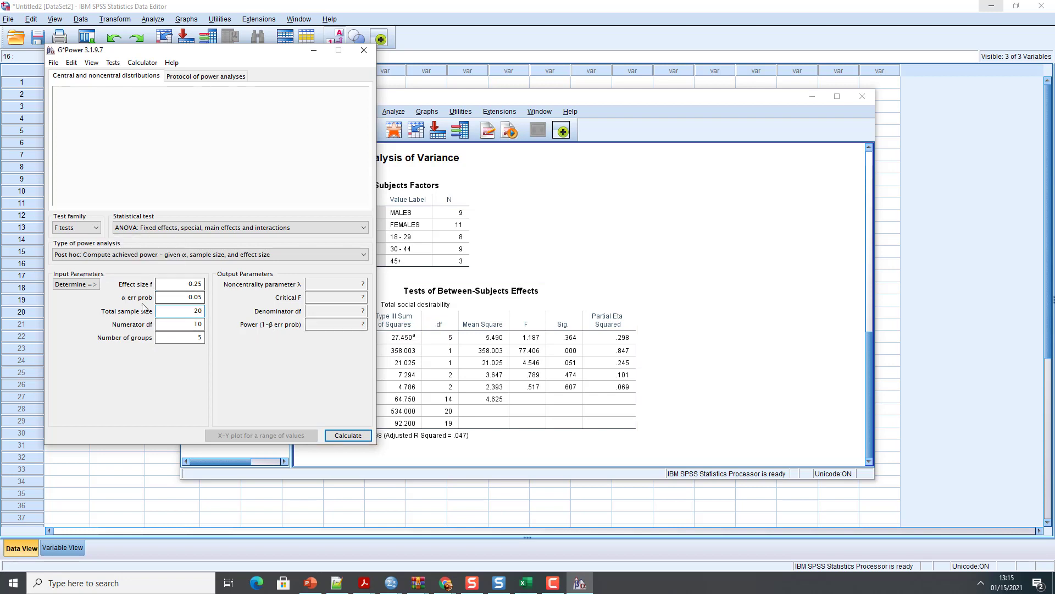
left_click(58, 283)
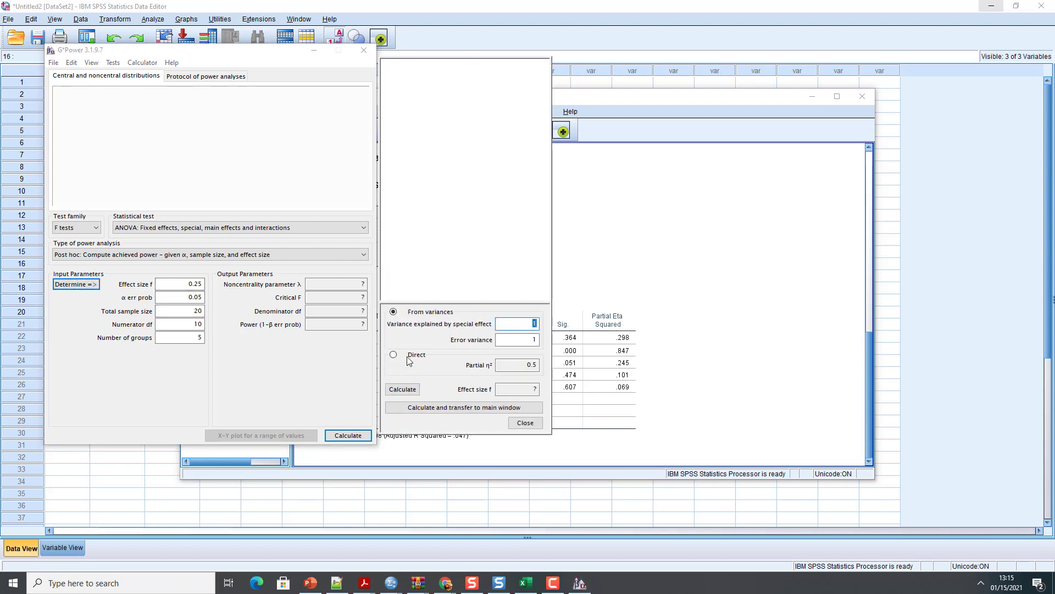
left_click(394, 355)
left_click(522, 367)
double_click(522, 368)
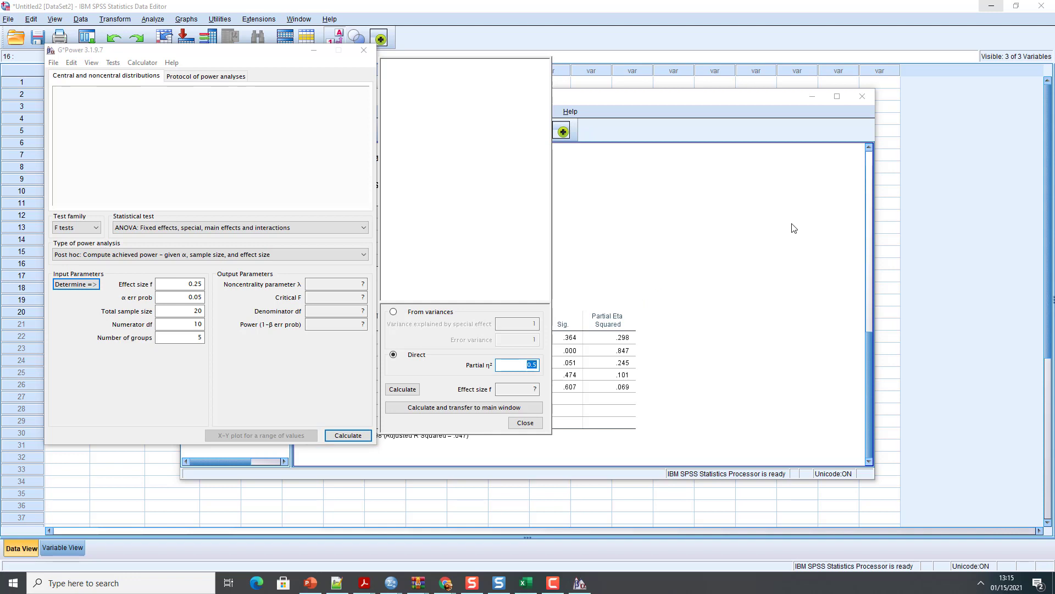
type(".069")
left_click(487, 410)
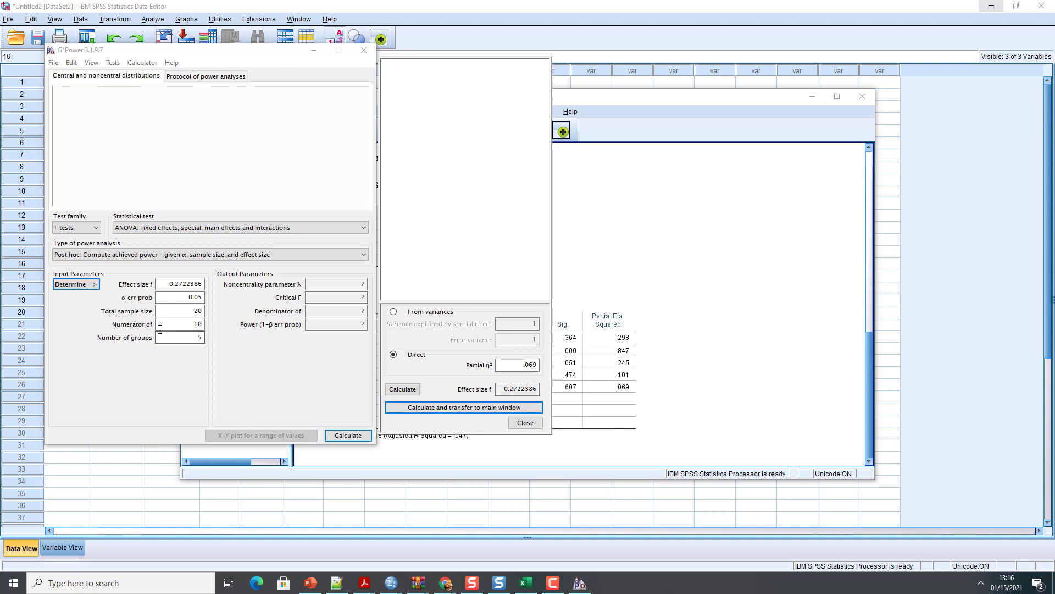
Consult the factor levels in the SPSS data, and calculate the achieved power with numerator df 2 and 6 groups.
left_click(191, 327)
mouse_move(391, 583)
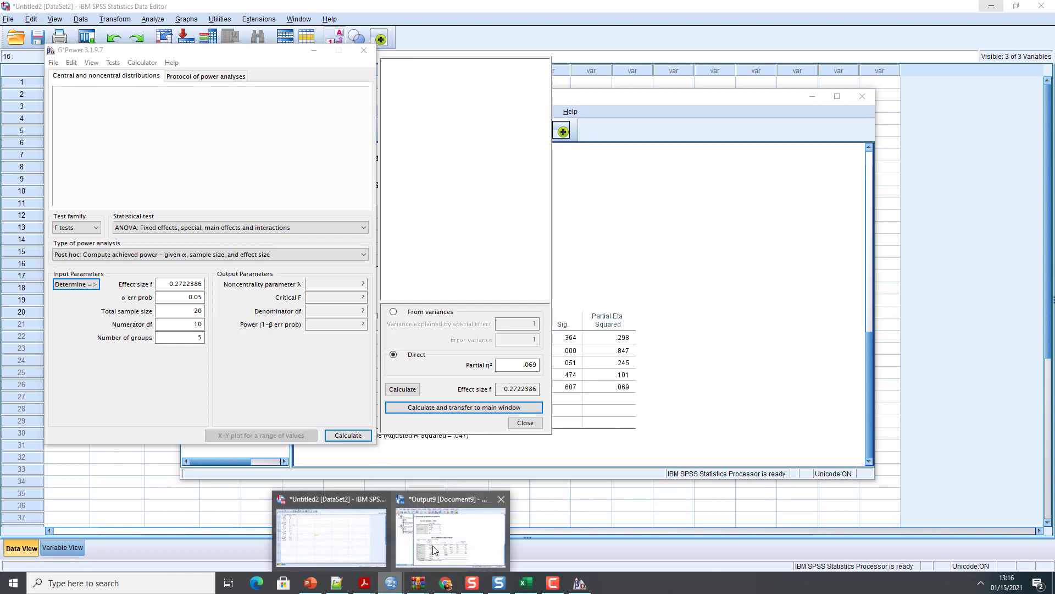
left_click(365, 547)
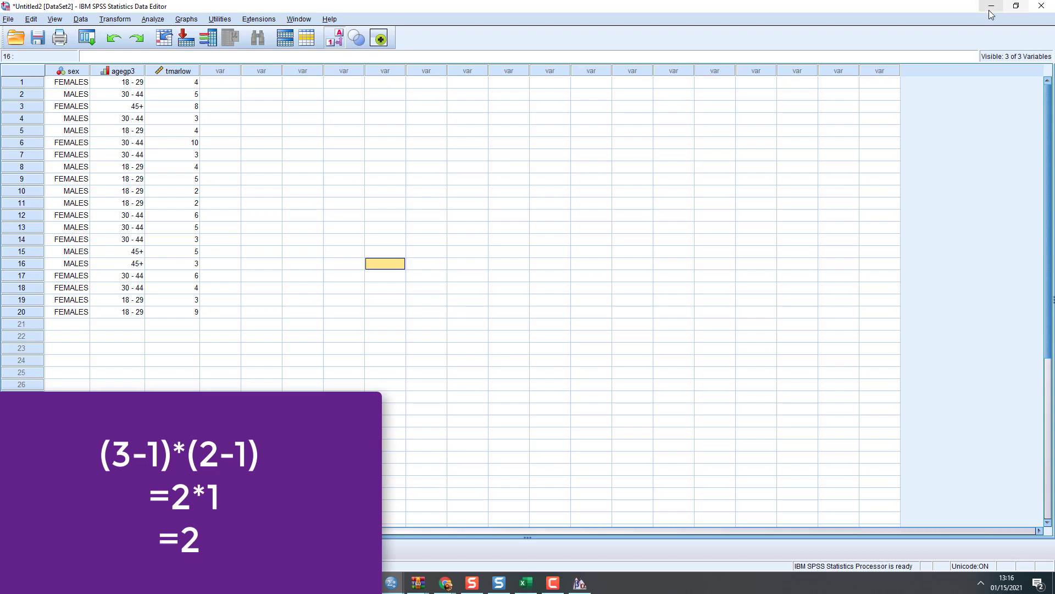
left_click(990, 7)
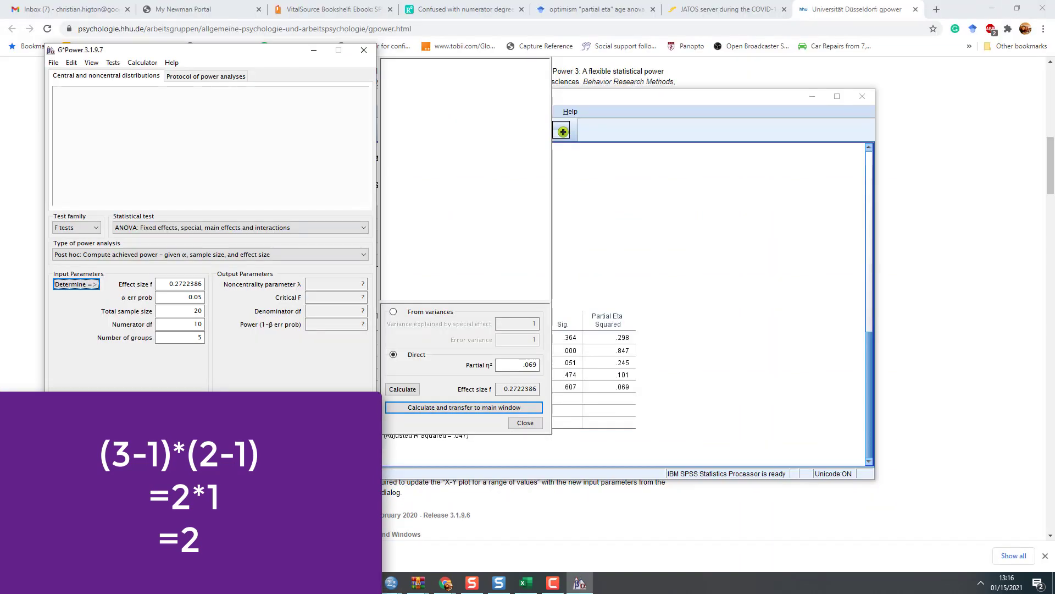
double_click(195, 324)
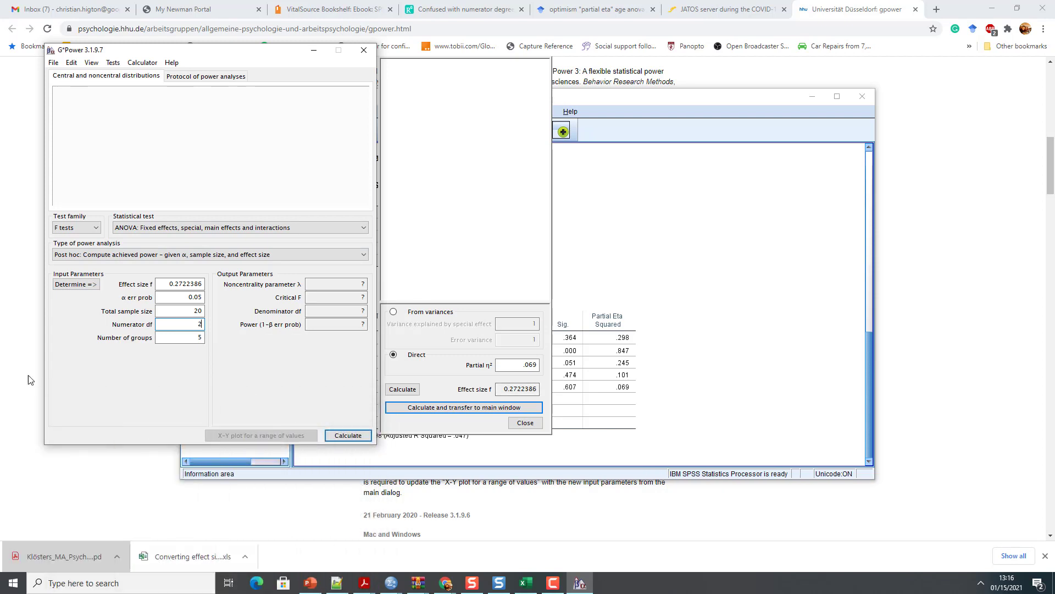
double_click(194, 337)
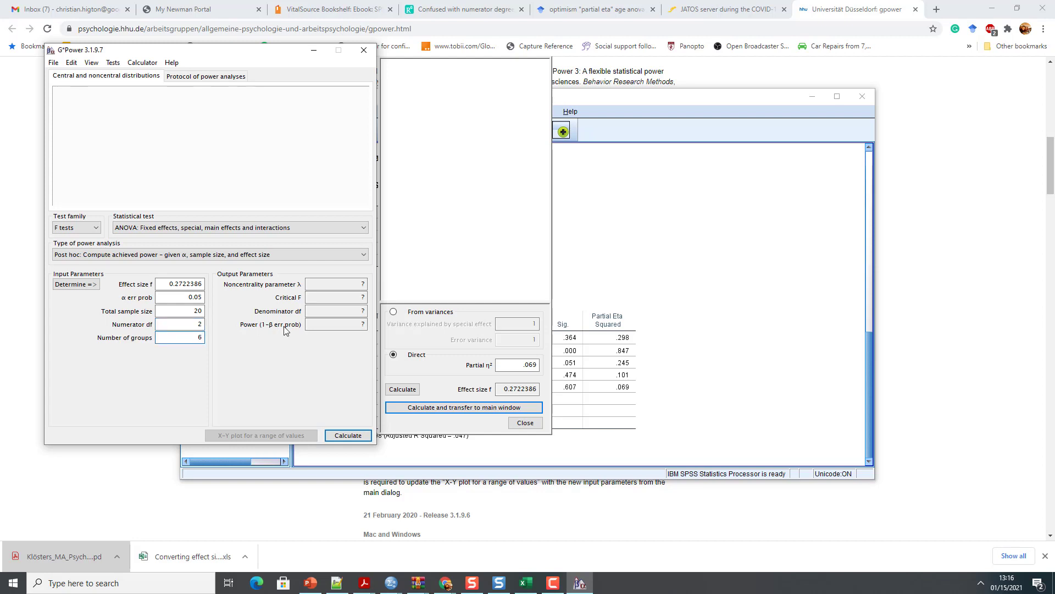
left_click(356, 438)
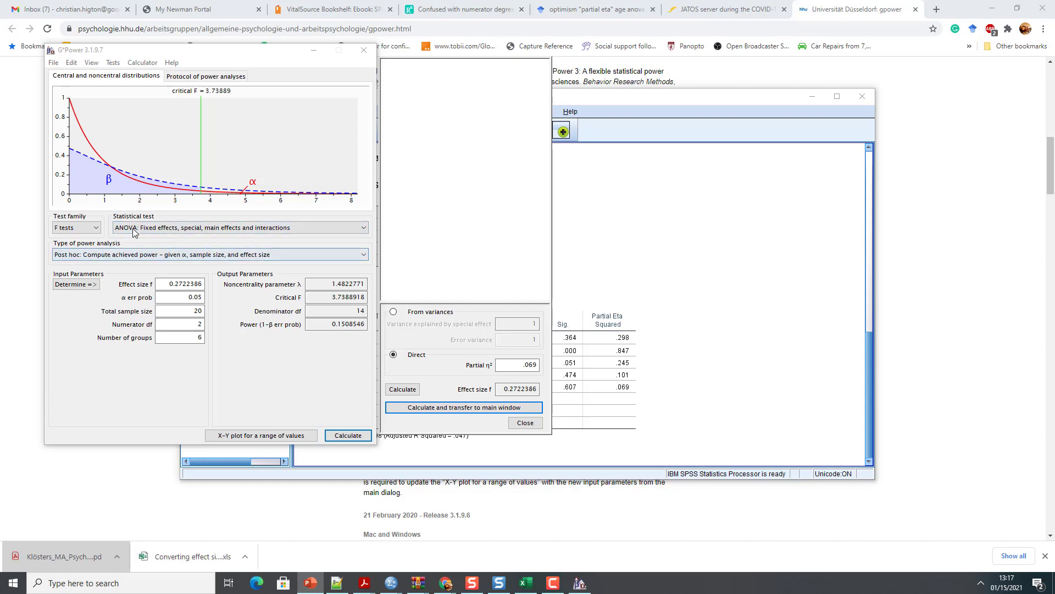
Switch the analysis type to A priori: Compute required sample size and calculate it with the existing input parameters.
left_click(128, 254)
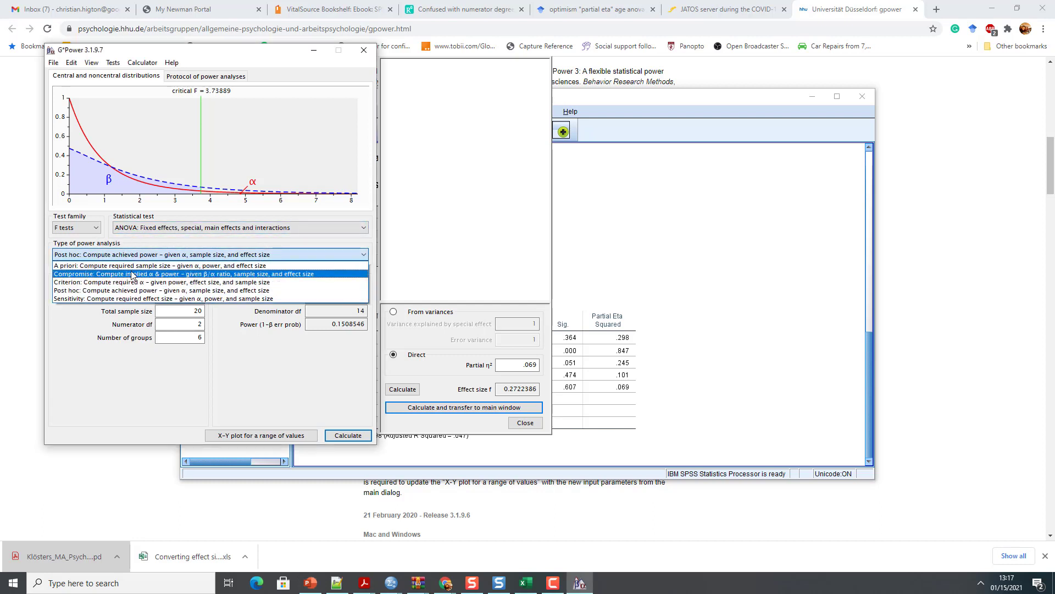
left_click(139, 267)
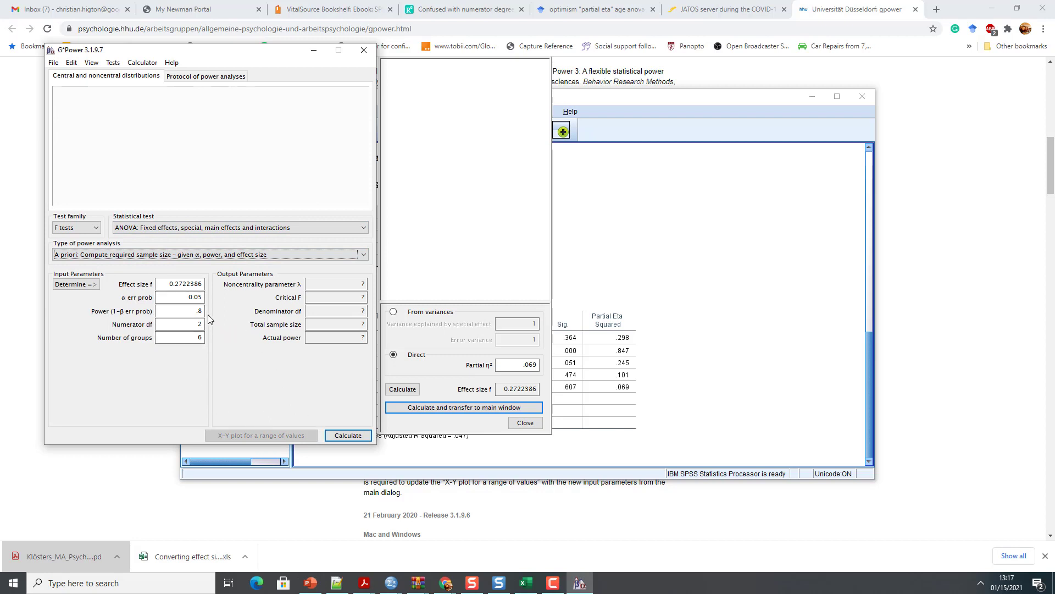
left_click(345, 438)
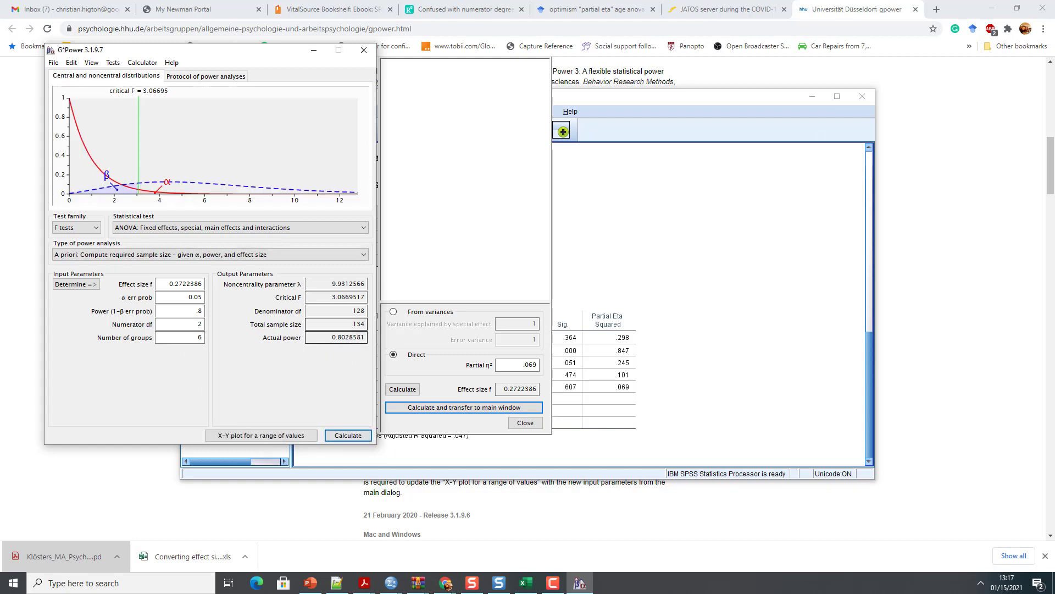
Switch to the PowerPoint slide on reporting a post hoc G*power analysis and compare its wording with the G*Power output parameters.
left_click(311, 582)
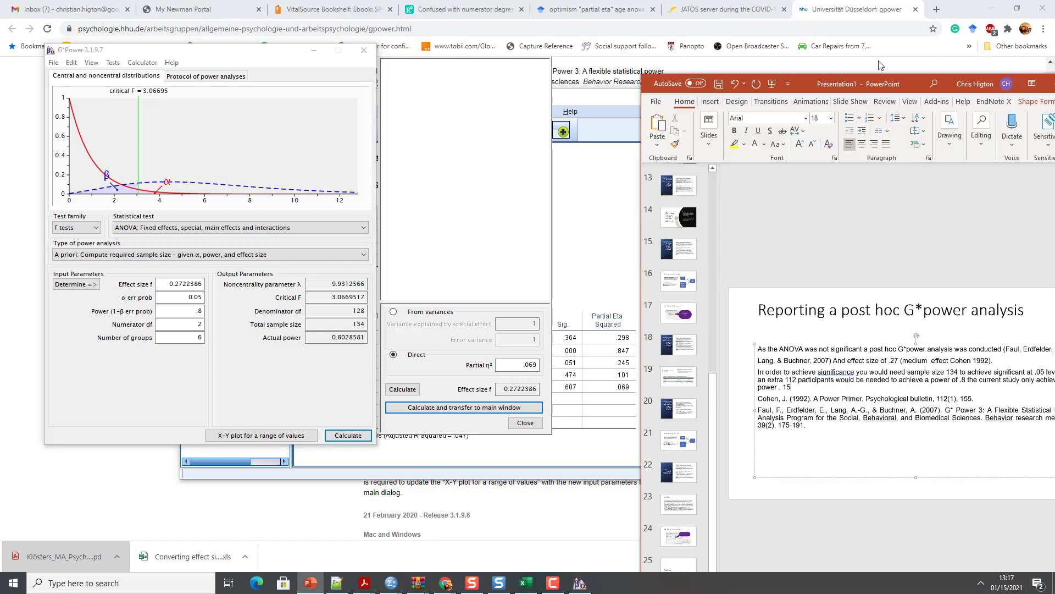
left_click_drag(891, 8, 769, 0)
left_click_drag(220, 55, 82, 117)
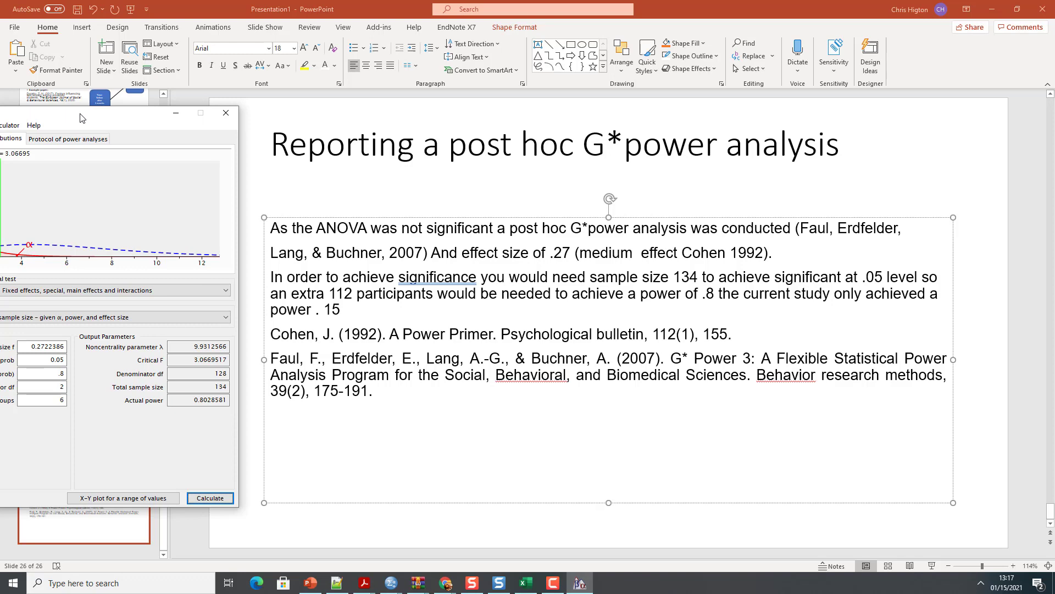
left_click_drag(80, 118, 462, 86)
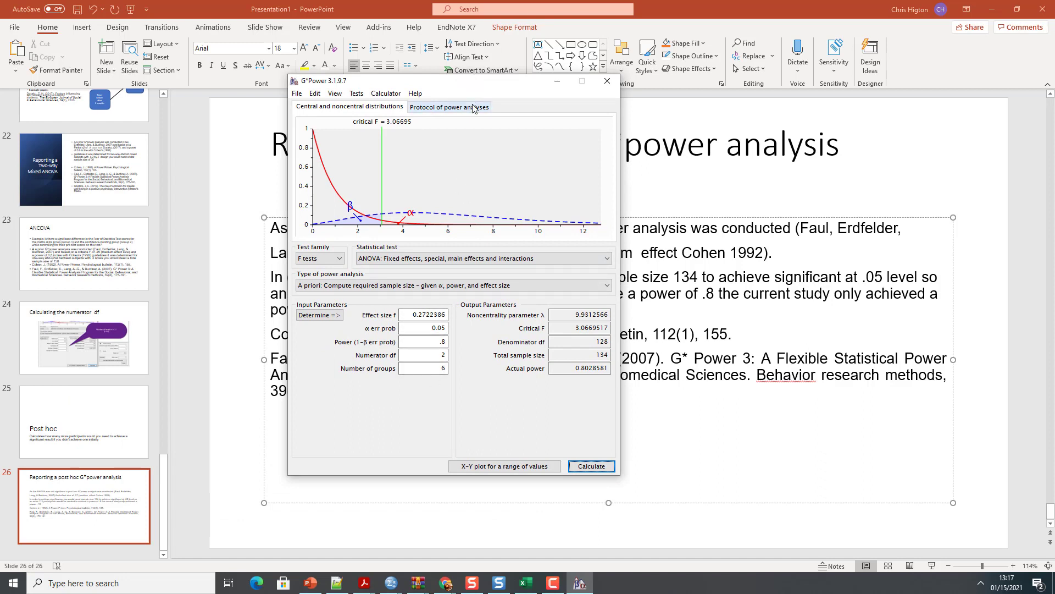
left_click_drag(481, 83, 95, 146)
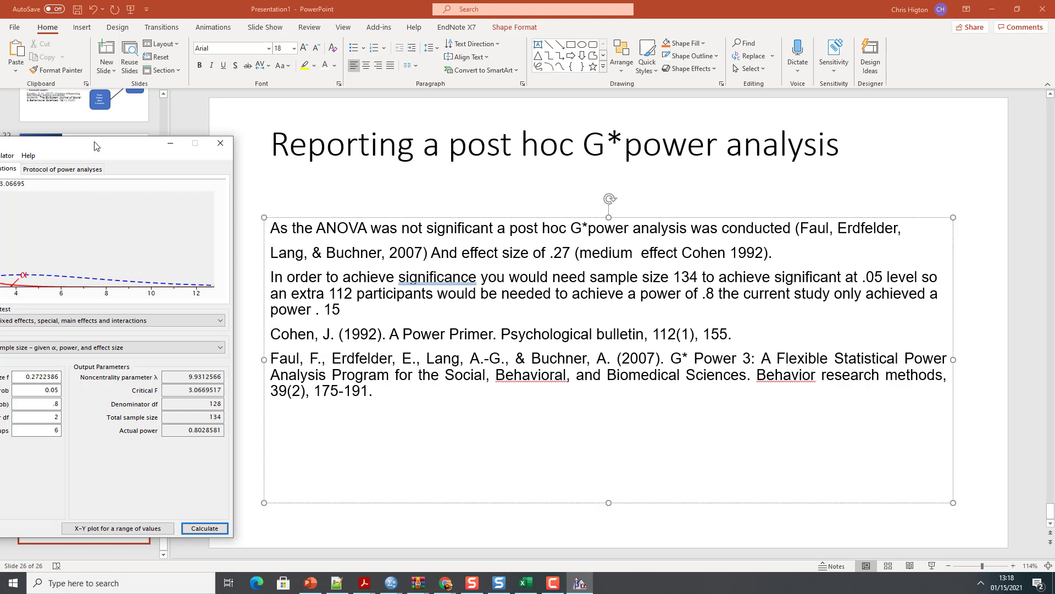
Review the available F tests in G*Power and choose ANOVA: Fixed effects, special, main effects and interactions.
left_click_drag(94, 146, 472, 112)
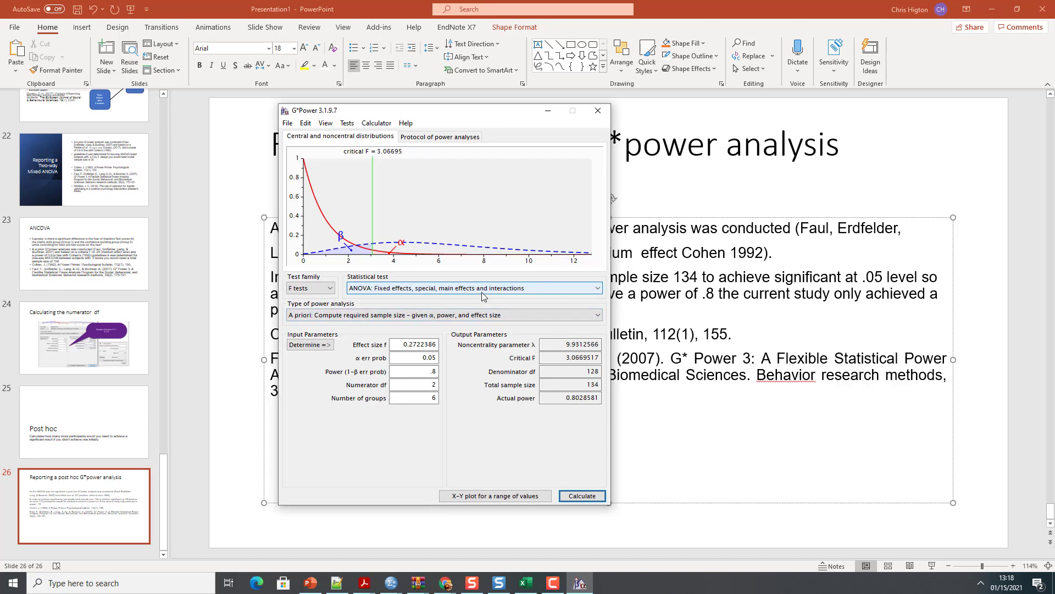
left_click(442, 290)
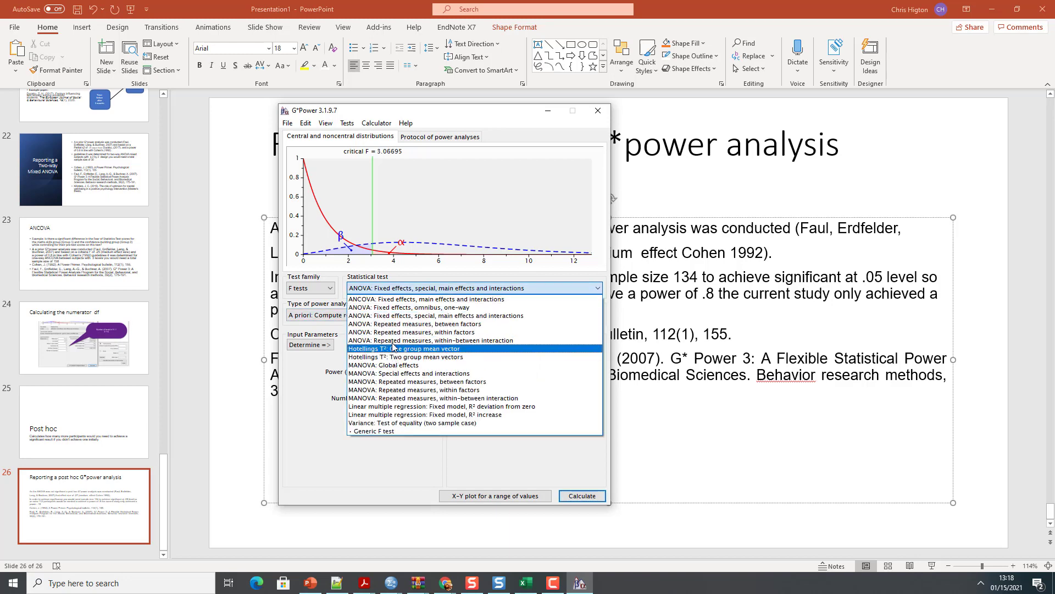
left_click(395, 315)
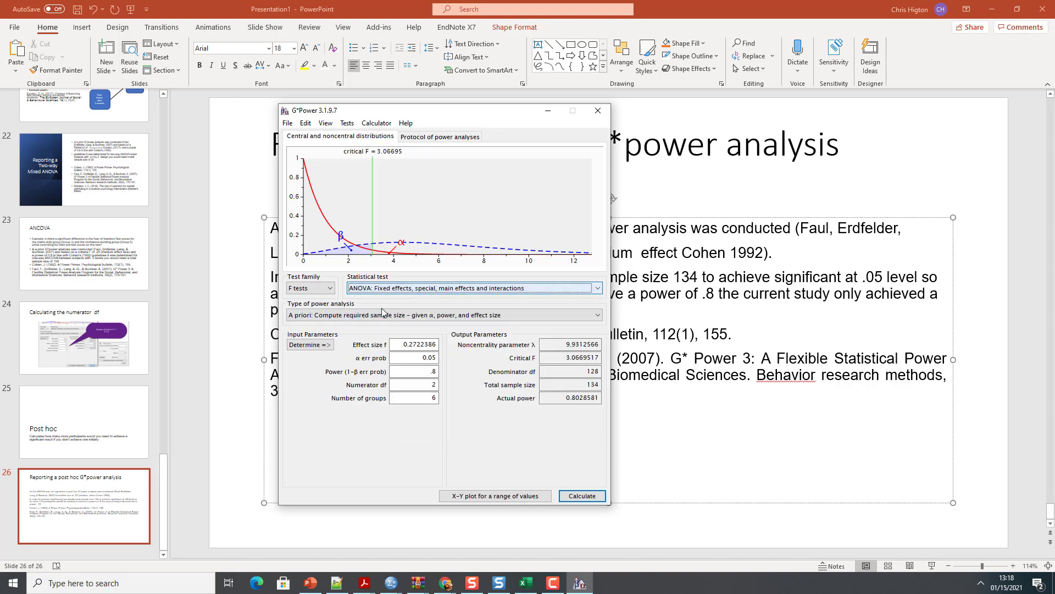